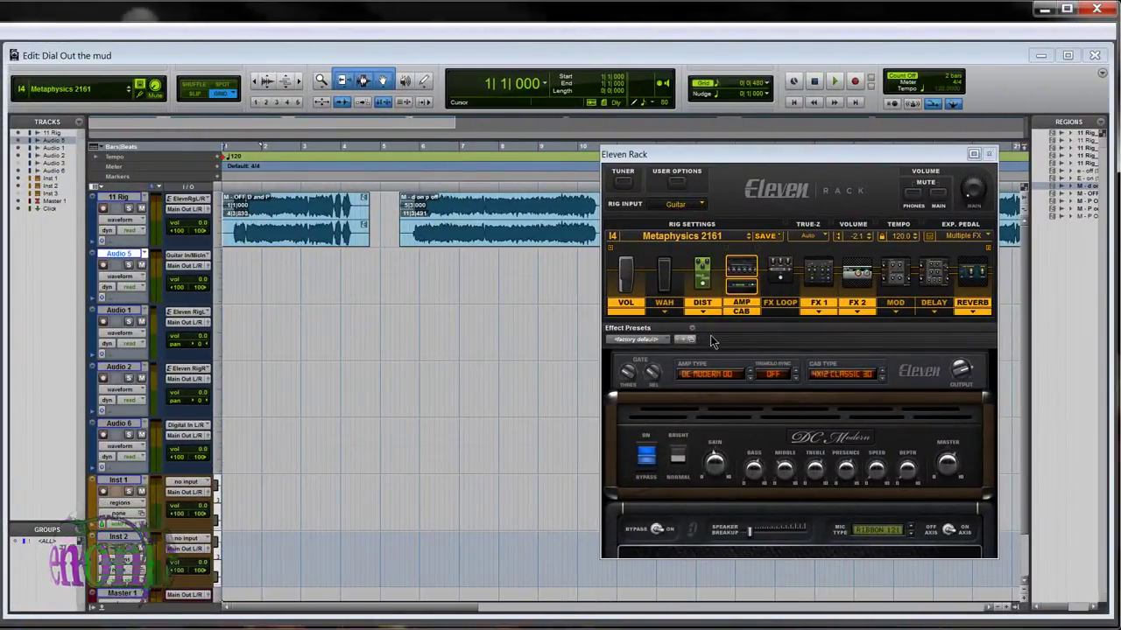
Show the FX 1 parametric EQ module for the Metaphysics 2161 rig.
{"action": "left_click", "coordinate": [817, 303]}
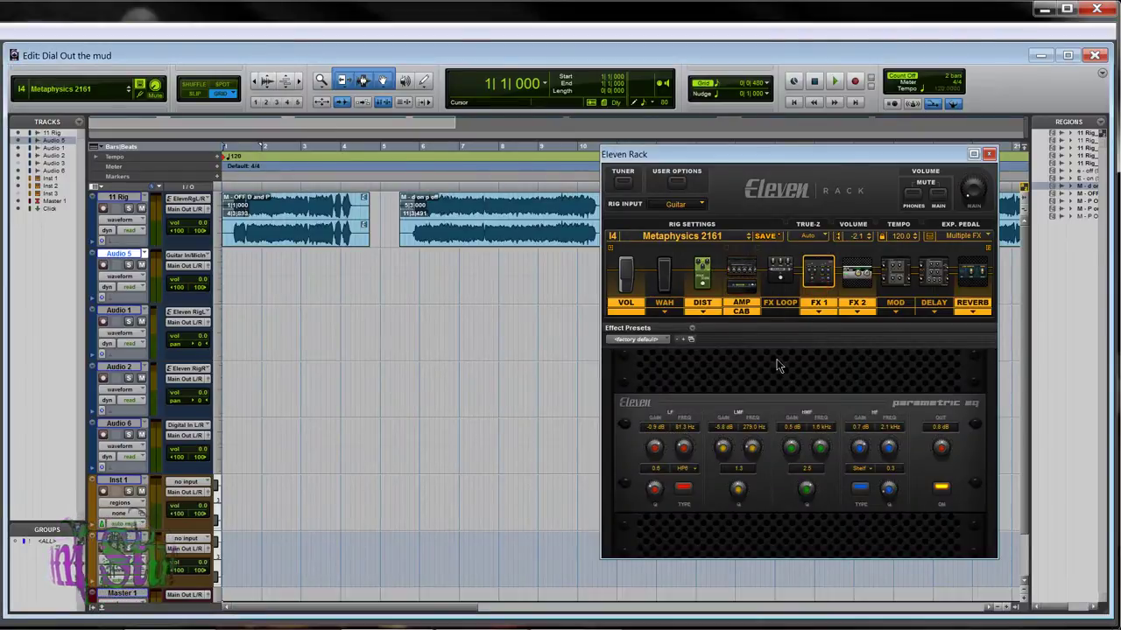
Bypass the distortion pedal and FX 1 EQ, leaving the DC Modern amp with 4x12 cab showing.
{"action": "left_click", "coordinate": [701, 278]}
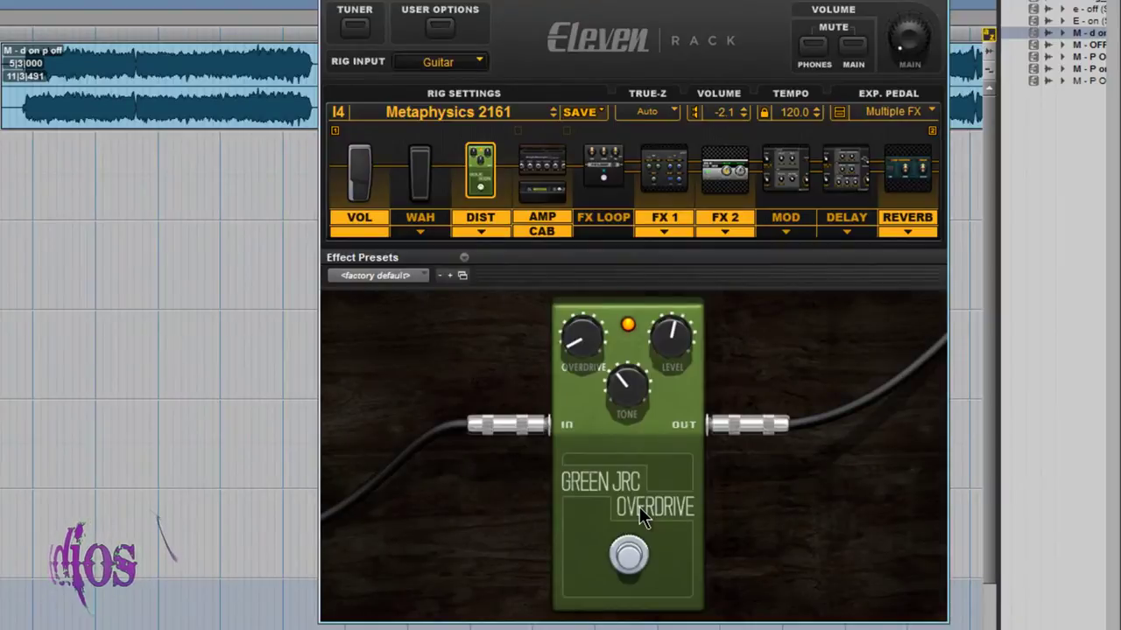
{"action": "left_click", "coordinate": [664, 171]}
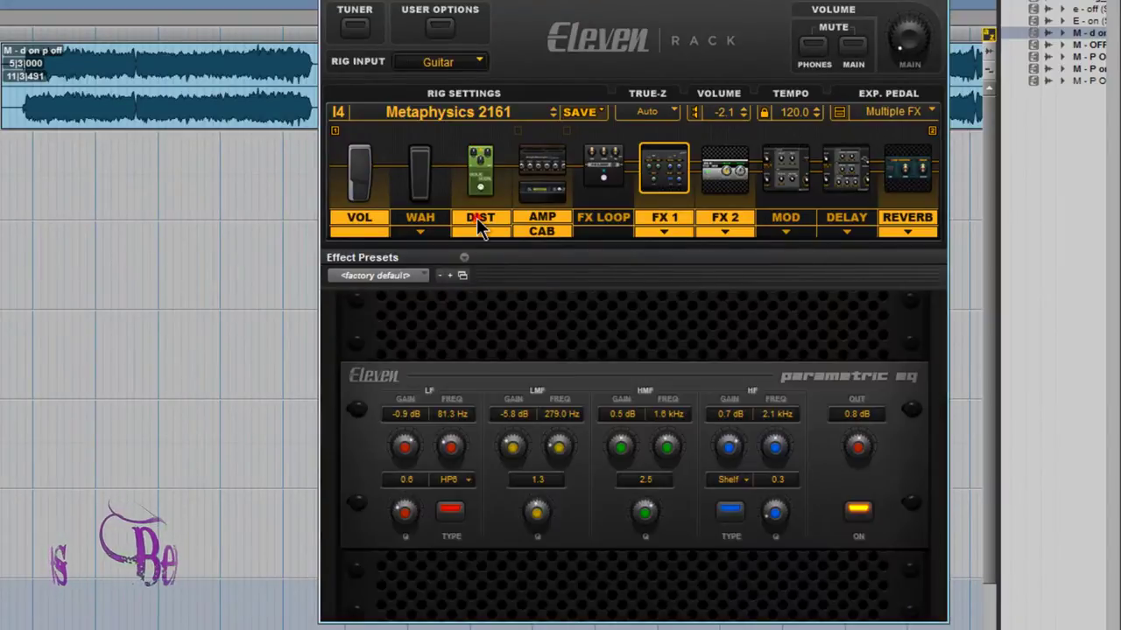
{"action": "left_click", "coordinate": [478, 217]}
{"action": "left_click", "coordinate": [648, 218]}
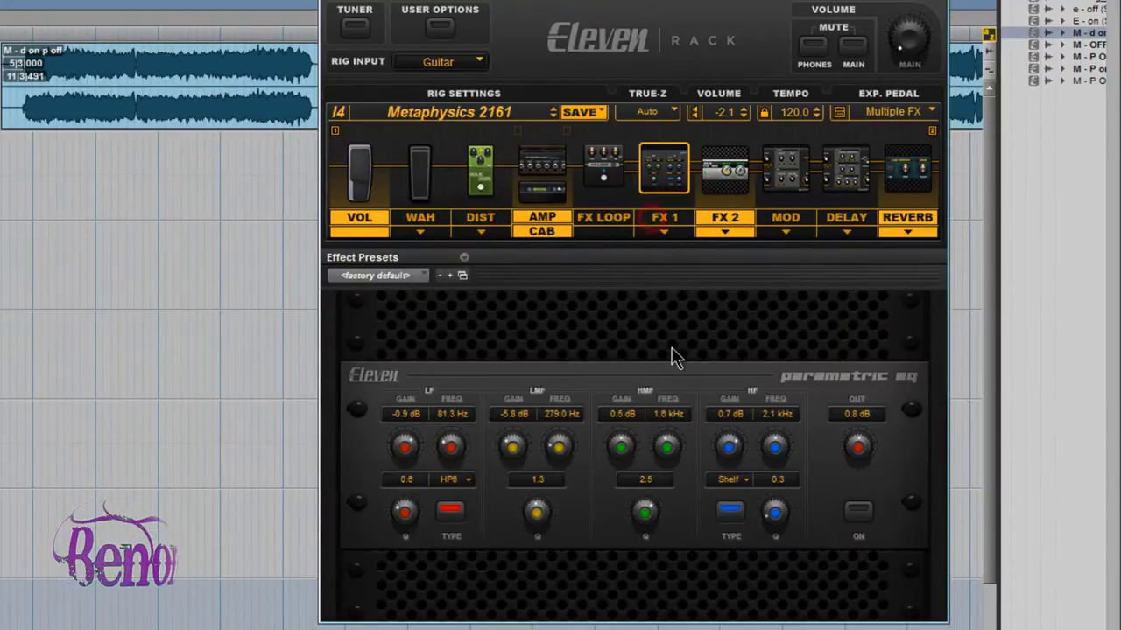
{"action": "left_click", "coordinate": [550, 169]}
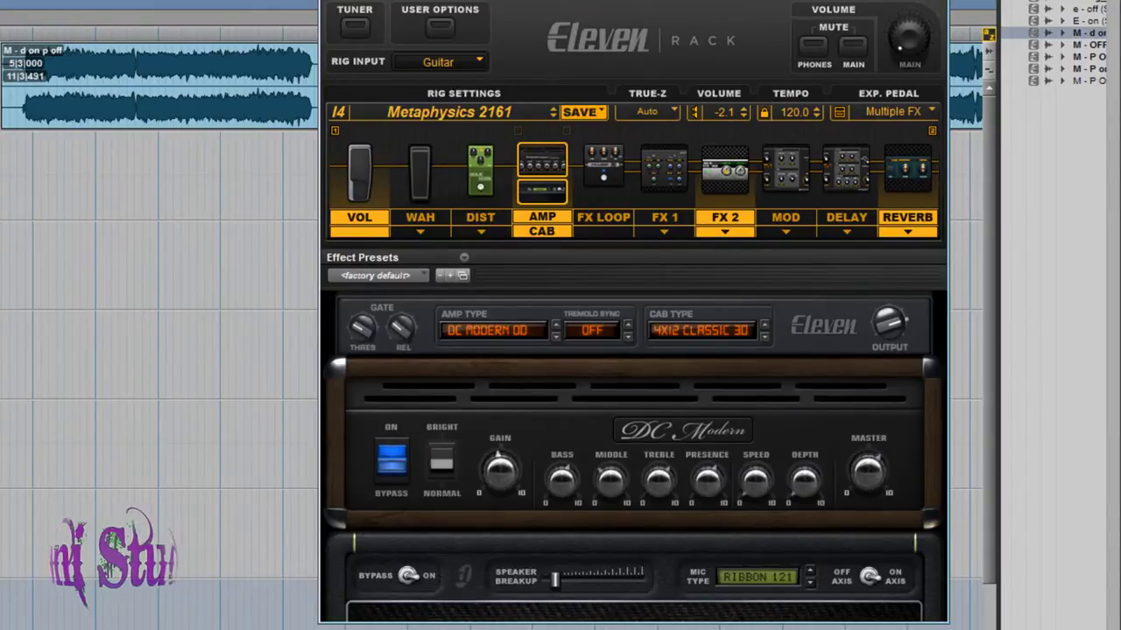
Re-enable the Green JRC Overdrive pedal and play back the guitar track.
{"action": "left_click", "coordinate": [479, 195]}
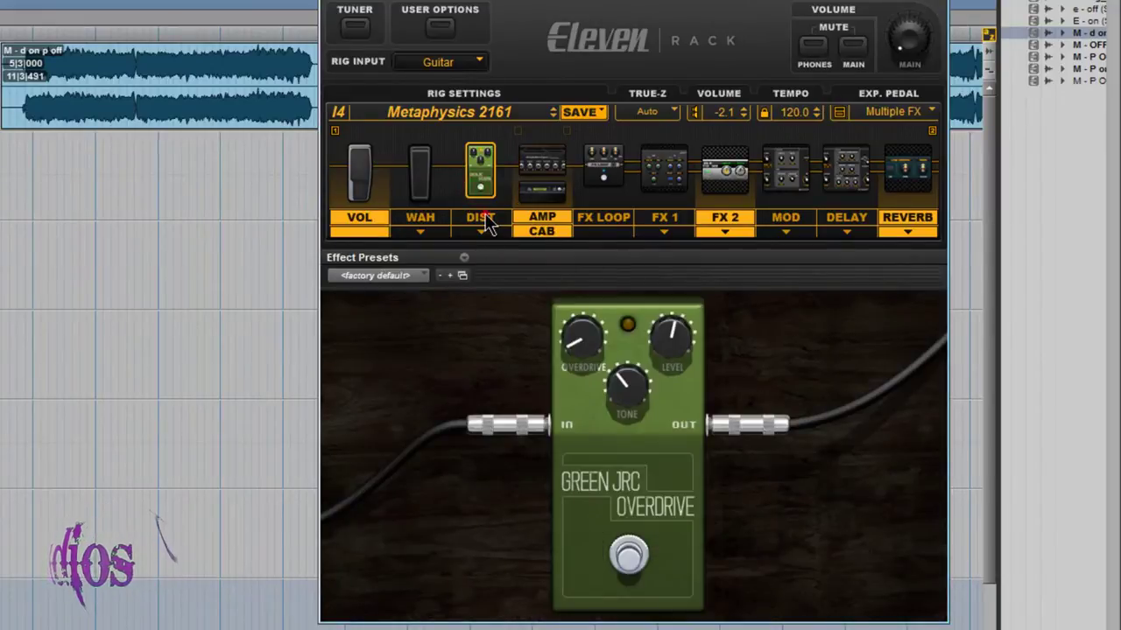
{"action": "left_click", "coordinate": [486, 218]}
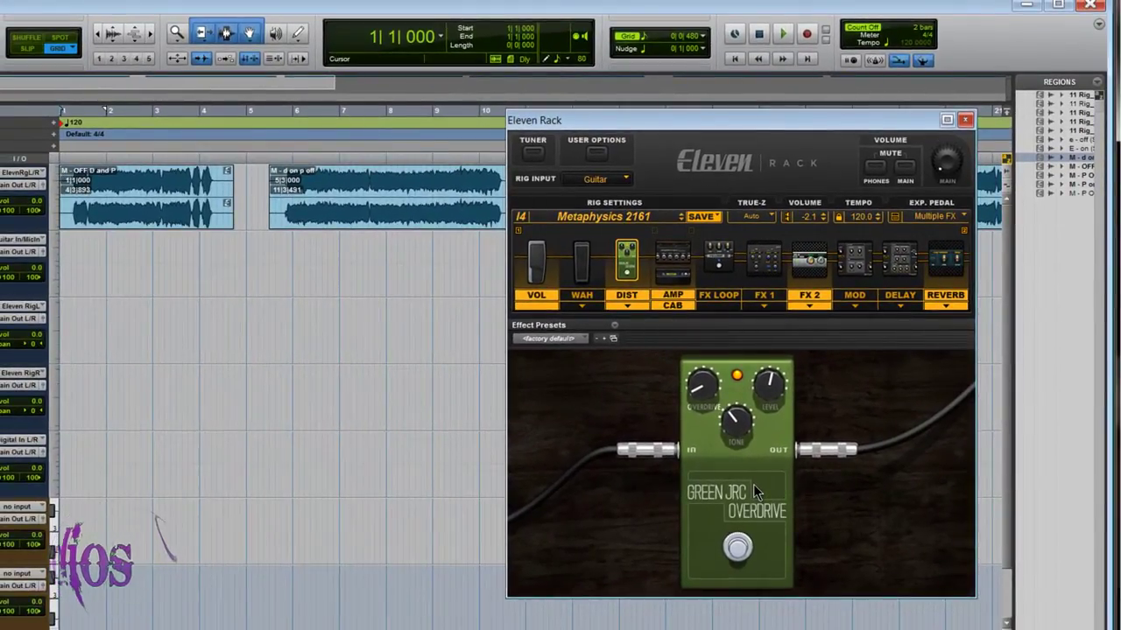
{"action": "left_click", "coordinate": [782, 35]}
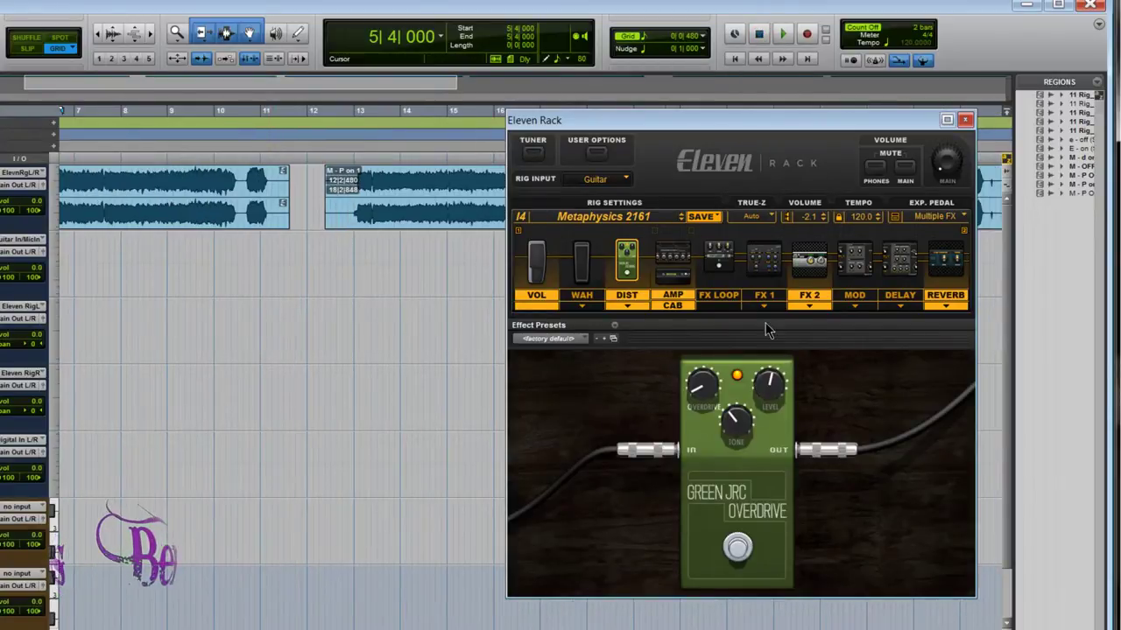
Display the Eleven Rack FX 1 parametric EQ settings for comparison with Audio 5.
{"action": "left_click", "coordinate": [765, 263]}
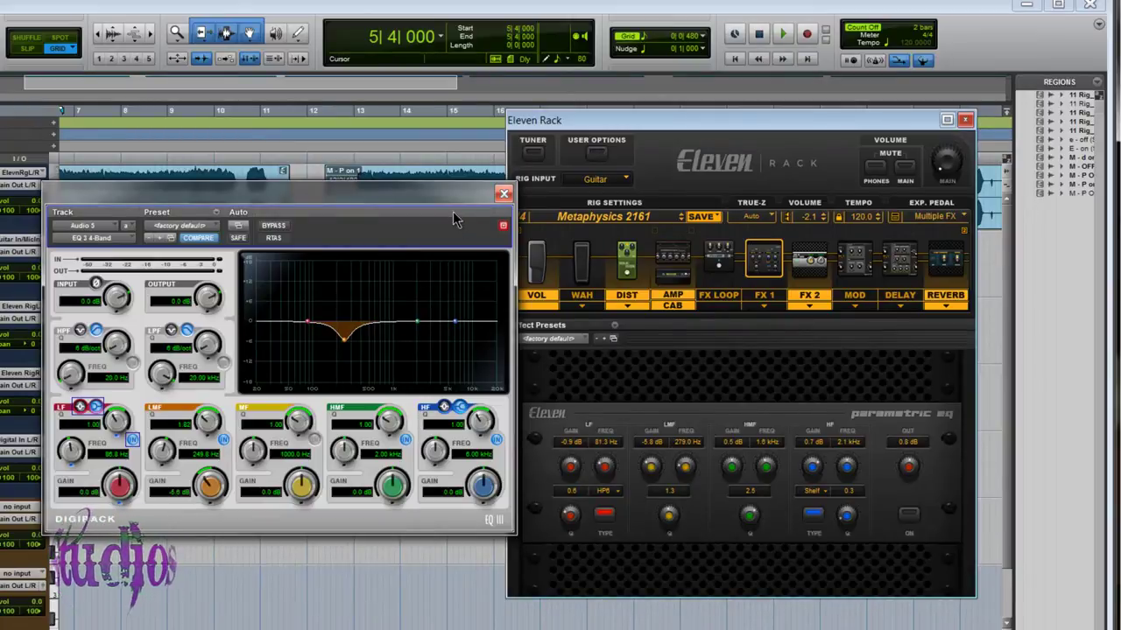
Set the EQ III LMF band to a -5.6 dB cut at 279.5 Hz with Q 1.29.
{"action": "left_click_drag", "start_coordinate": [453, 200], "coordinate": [438, 261]}
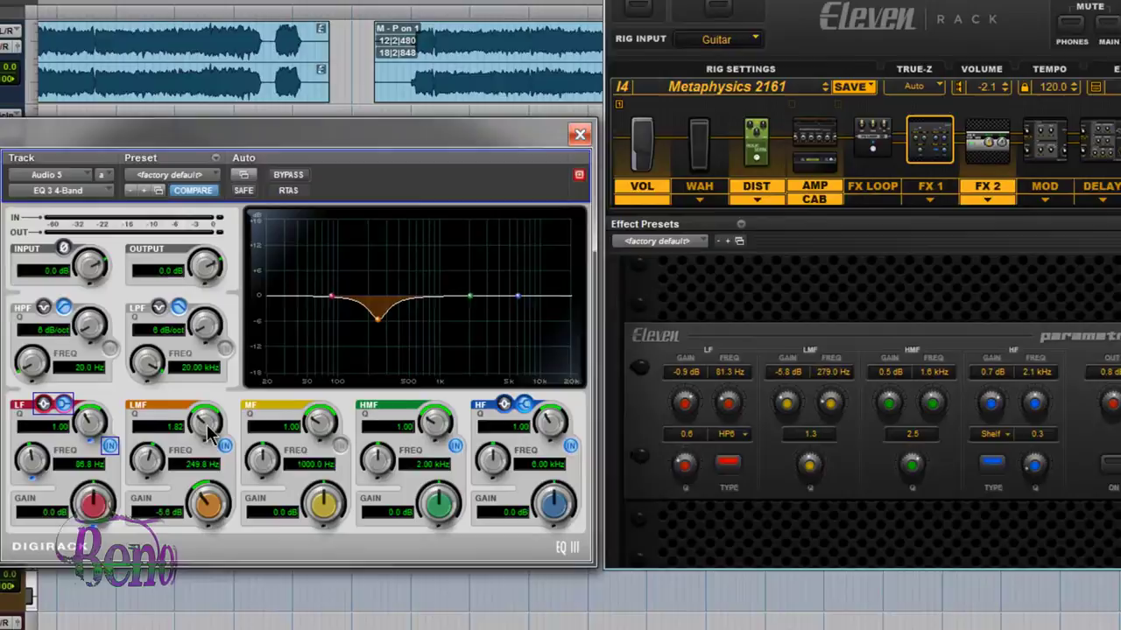
{"action": "left_click_drag", "start_coordinate": [208, 429], "coordinate": [195, 432]}
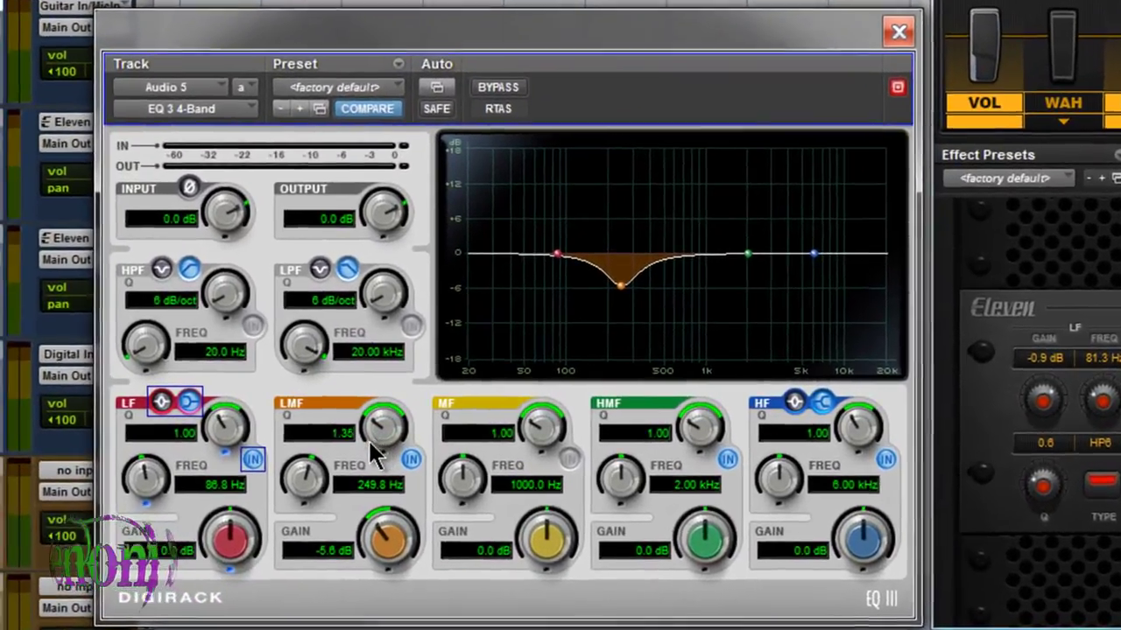
{"action": "left_click_drag", "start_coordinate": [367, 439], "coordinate": [372, 456]}
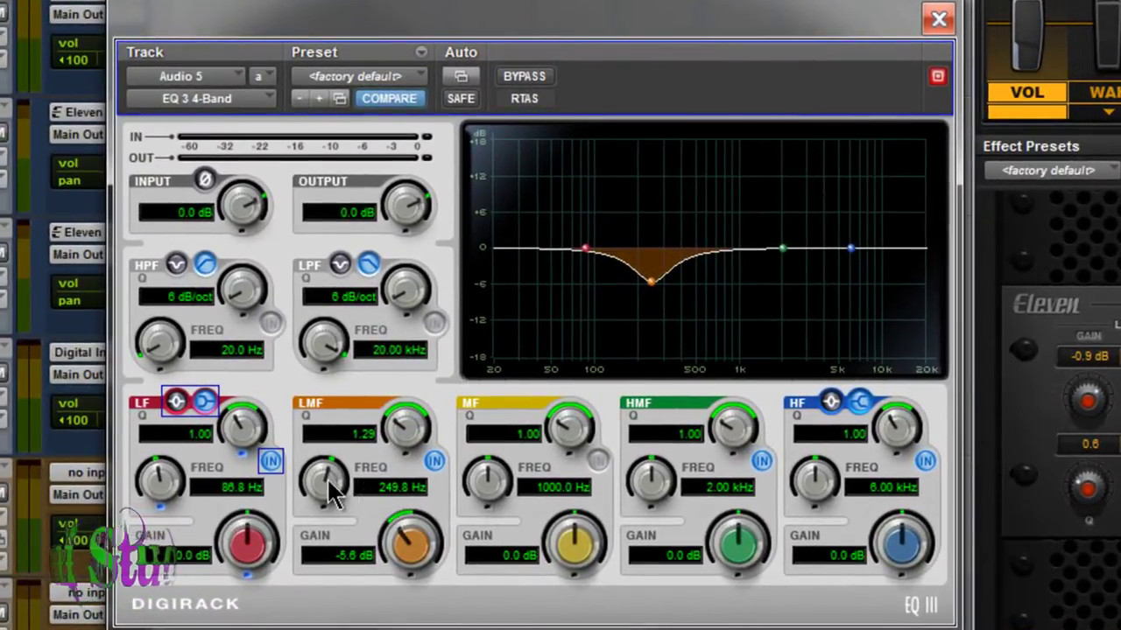
{"action": "left_click_drag", "start_coordinate": [324, 477], "coordinate": [341, 494]}
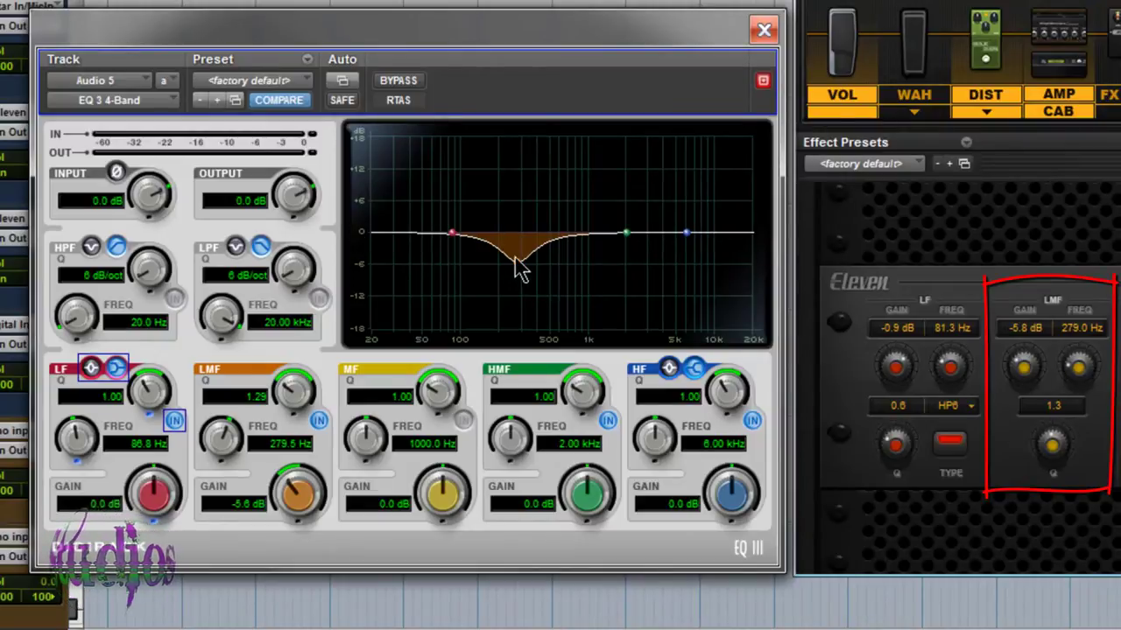
Sweep the EQ III LF frequency up toward 345 Hz, then settle it near 70.4 Hz.
{"action": "left_click_drag", "start_coordinate": [144, 451], "coordinate": [145, 433]}
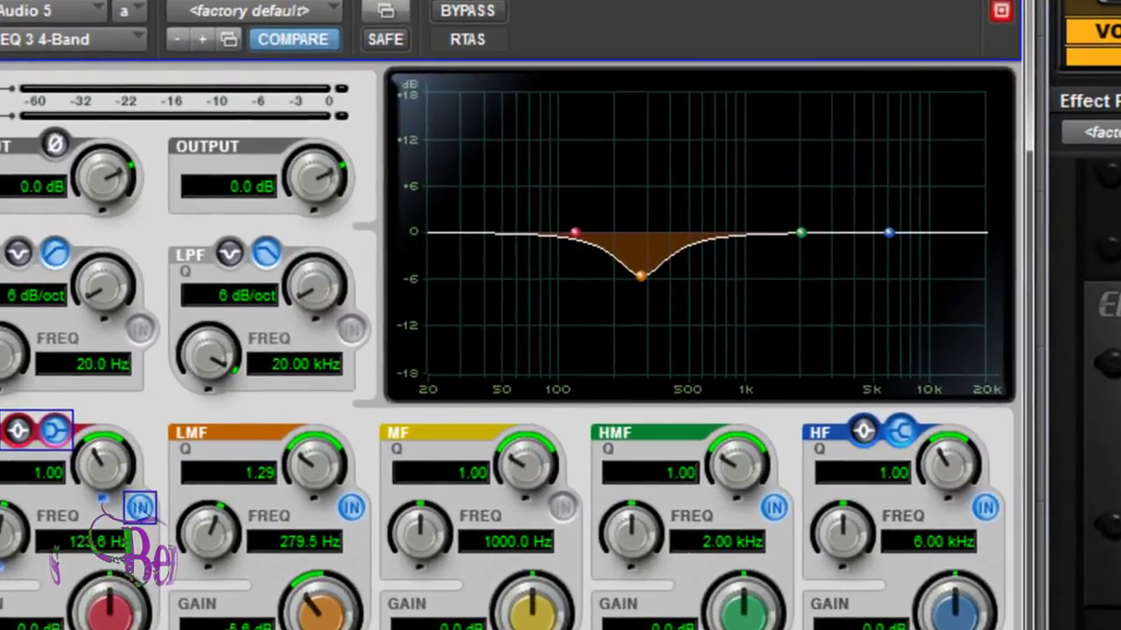
{"action": "left_click_drag", "start_coordinate": [12, 536], "coordinate": [50, 472]}
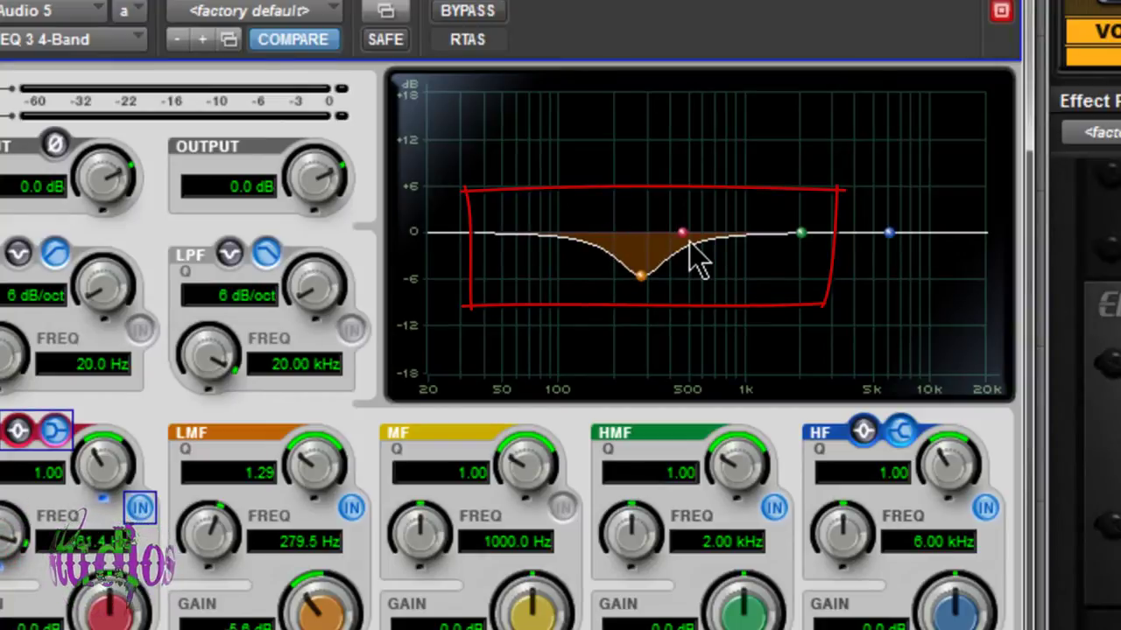
{"action": "left_click_drag", "start_coordinate": [682, 232], "coordinate": [659, 232]}
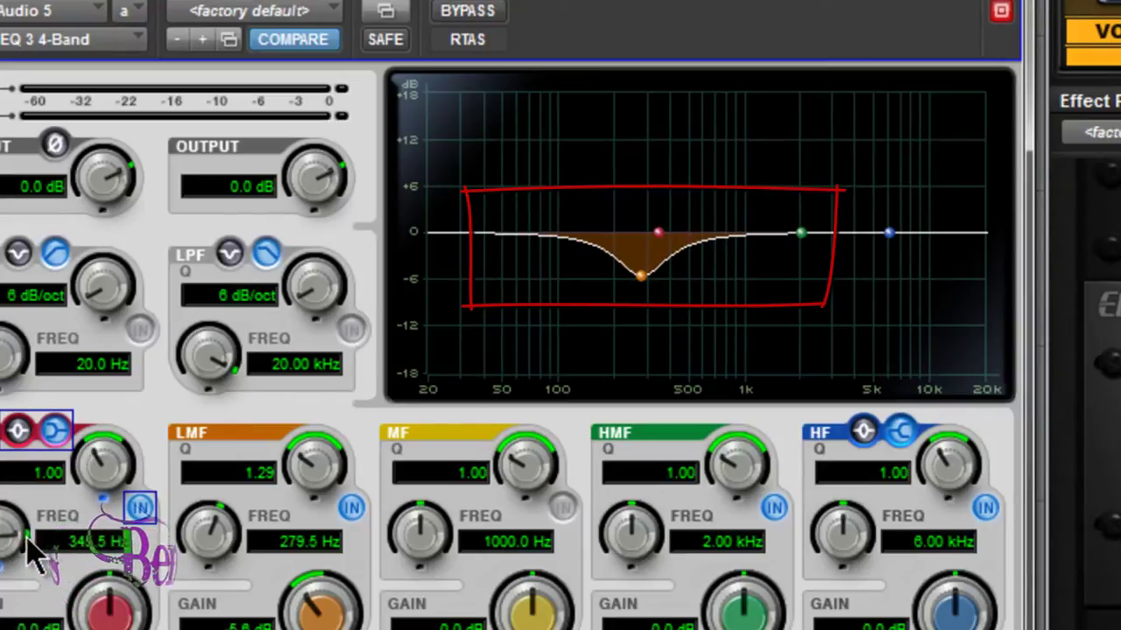
{"action": "left_click_drag", "start_coordinate": [659, 232], "coordinate": [643, 232]}
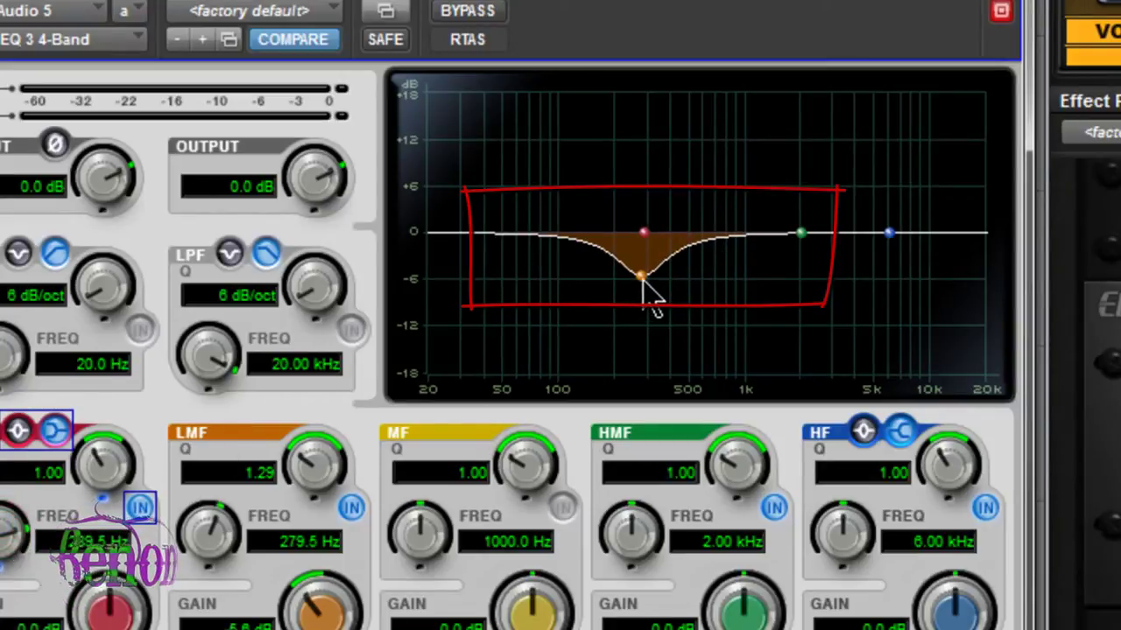
{"action": "left_click_drag", "start_coordinate": [54, 521], "coordinate": [165, 573]}
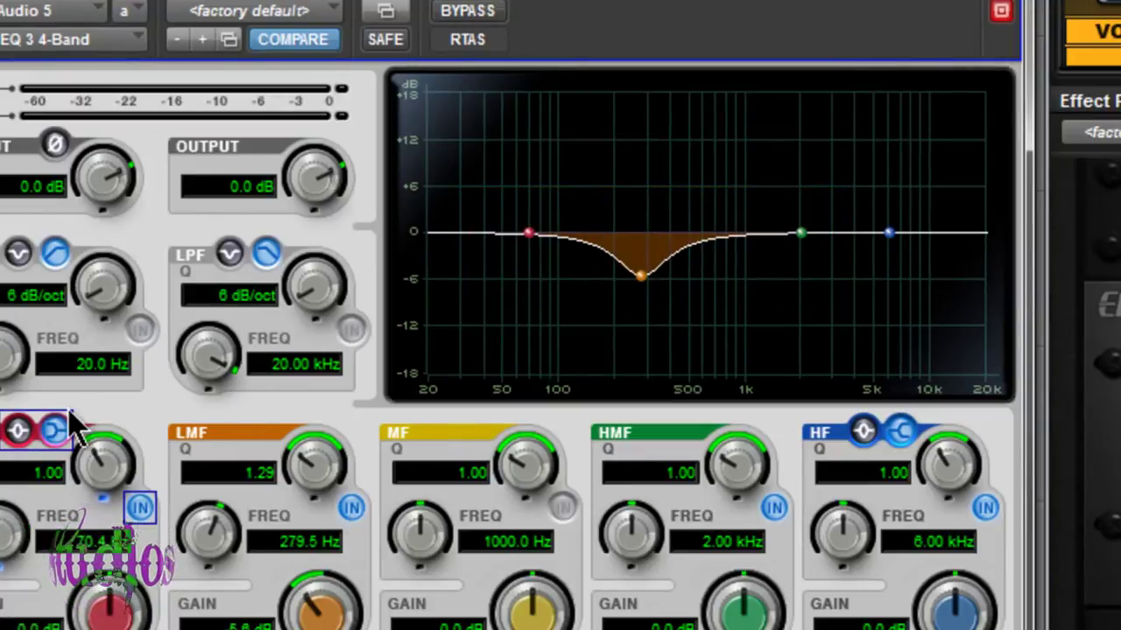
Turn the EQ III LMF band into a +13.7 dB boost at 281 Hz, widened to Q 0.55.
{"action": "mouse_move", "coordinate": [333, 464]}
{"action": "left_mouse_down"}
{"action": "mouse_move", "coordinate": [342, 468]}
{"action": "mouse_move", "coordinate": [346, 319]}
{"action": "left_mouse_up"}
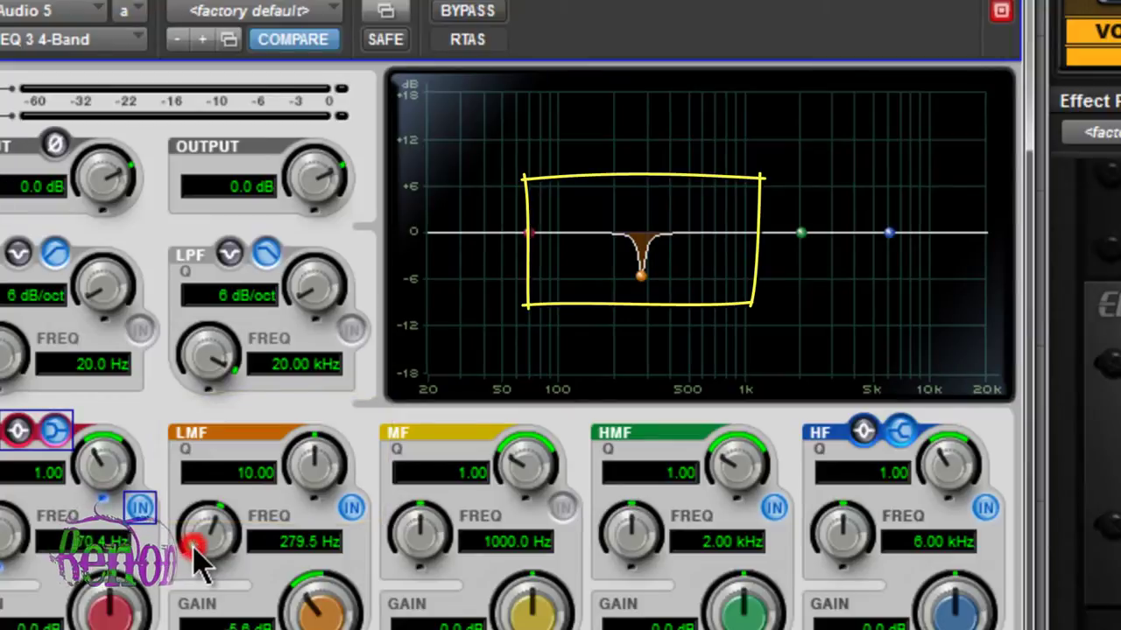
{"action": "left_click_drag", "start_coordinate": [192, 550], "coordinate": [217, 602]}
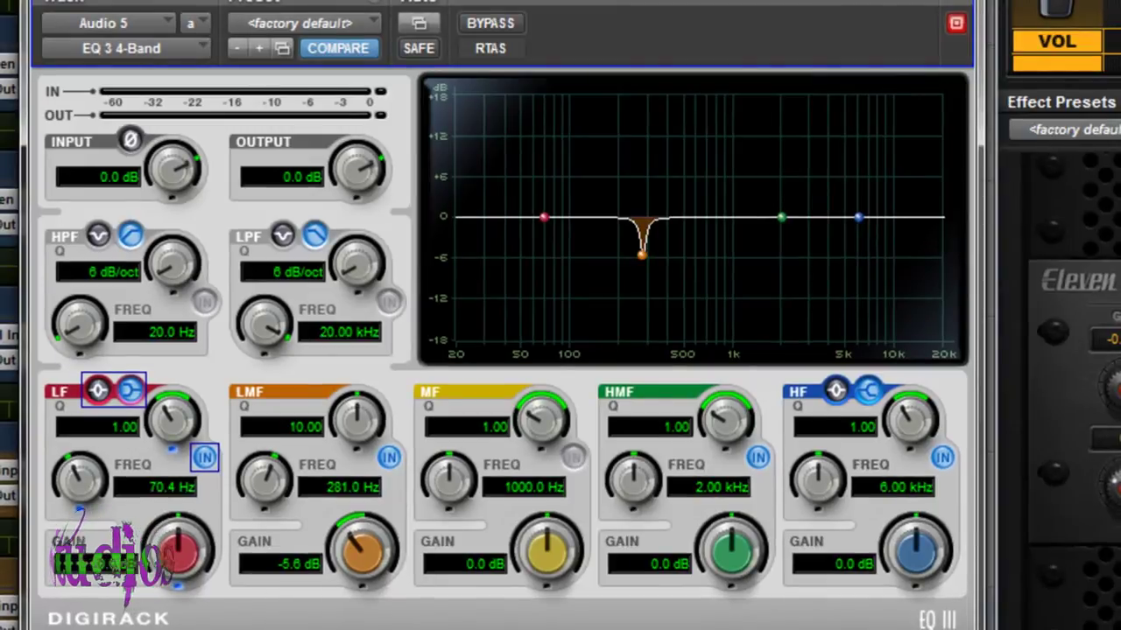
{"action": "left_click_drag", "start_coordinate": [348, 578], "coordinate": [349, 418]}
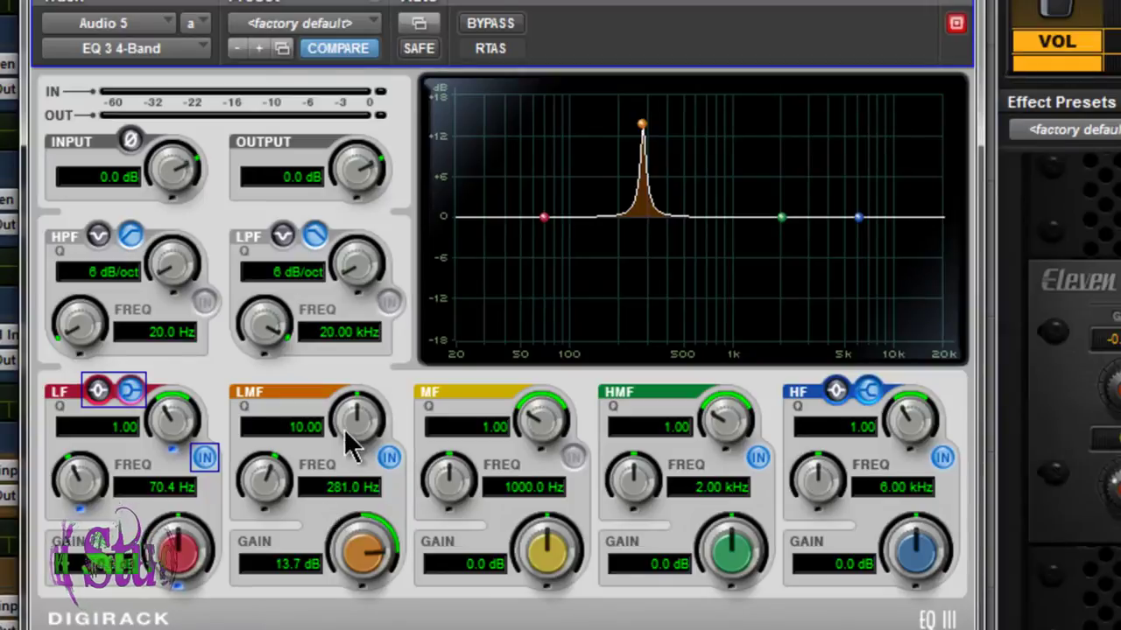
{"action": "left_click_drag", "start_coordinate": [355, 407], "coordinate": [328, 486]}
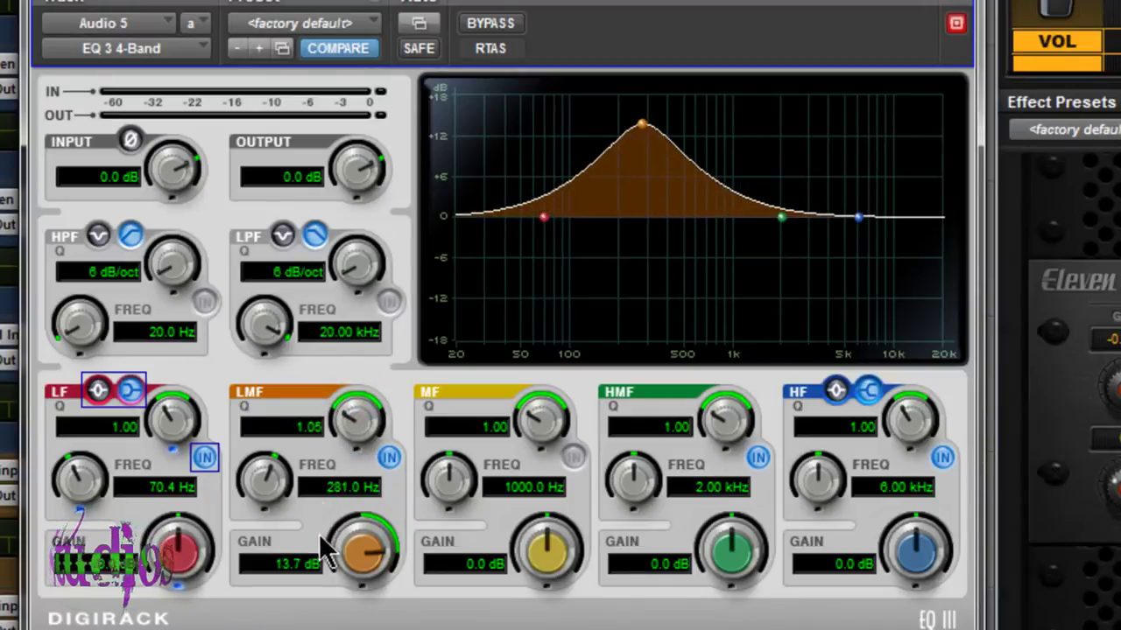
{"action": "left_click_drag", "start_coordinate": [325, 550], "coordinate": [312, 583]}
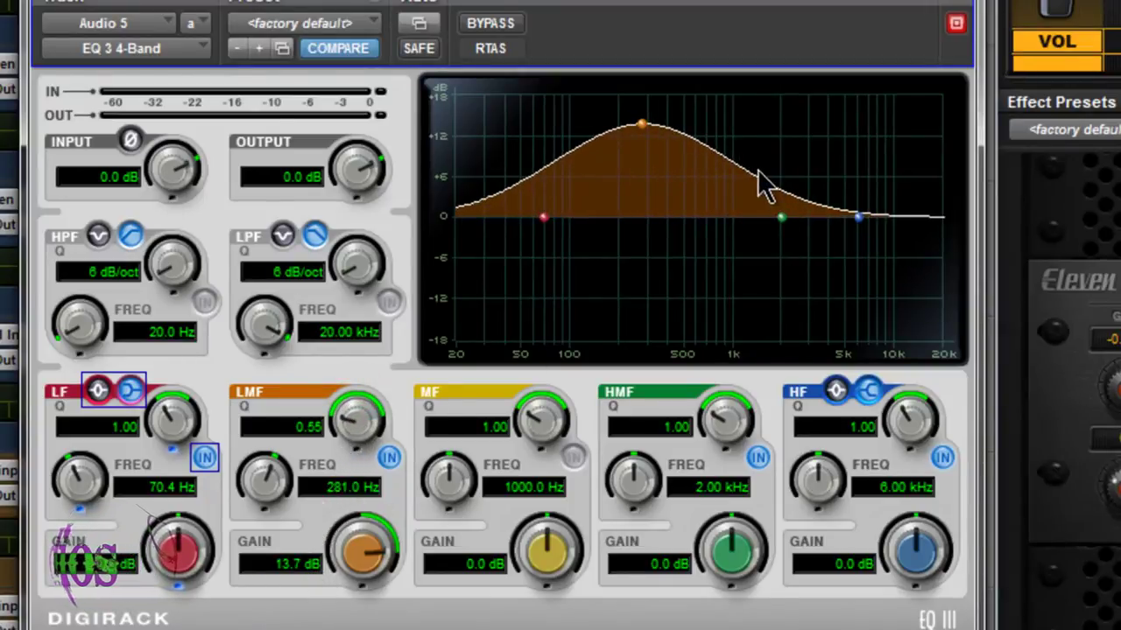
Narrow the EQ III LMF to Q 6.46, pull its gain into a cut, then view the amp and cab.
{"action": "left_click_drag", "start_coordinate": [639, 126], "coordinate": [322, 477]}
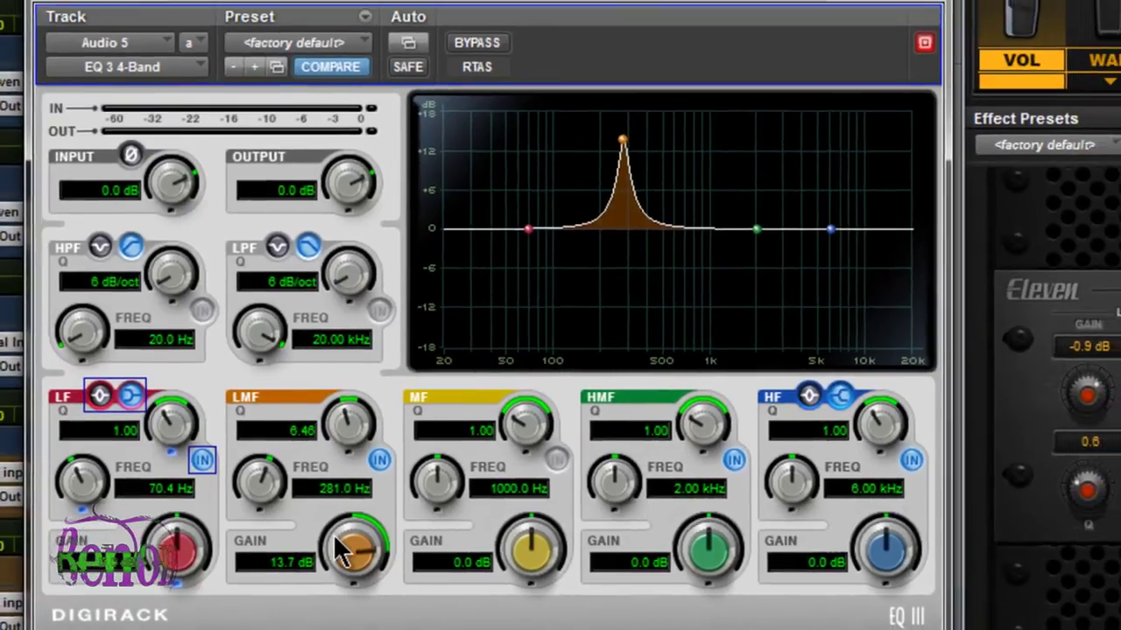
{"action": "left_click_drag", "start_coordinate": [350, 577], "coordinate": [319, 623]}
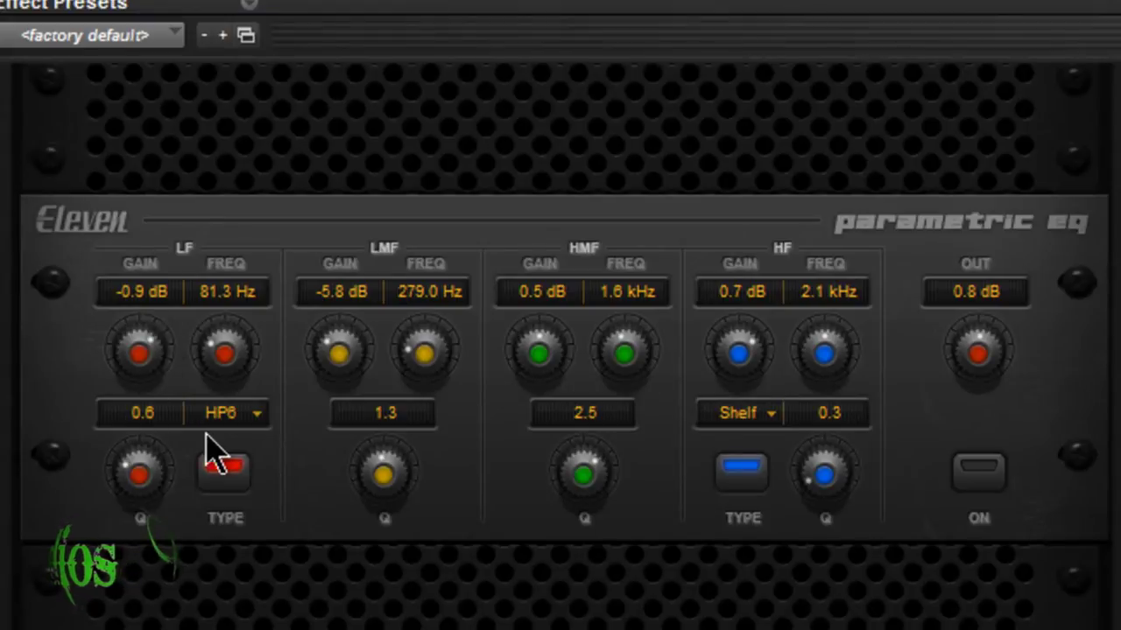
{"action": "left_click", "coordinate": [248, 426]}
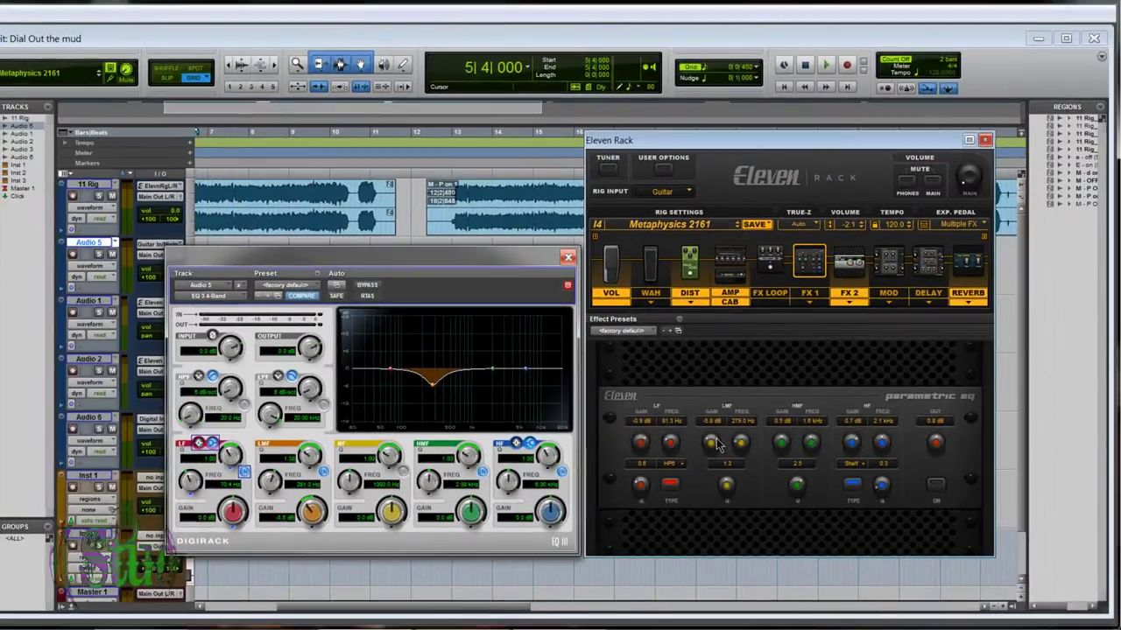
{"action": "left_click", "coordinate": [729, 261]}
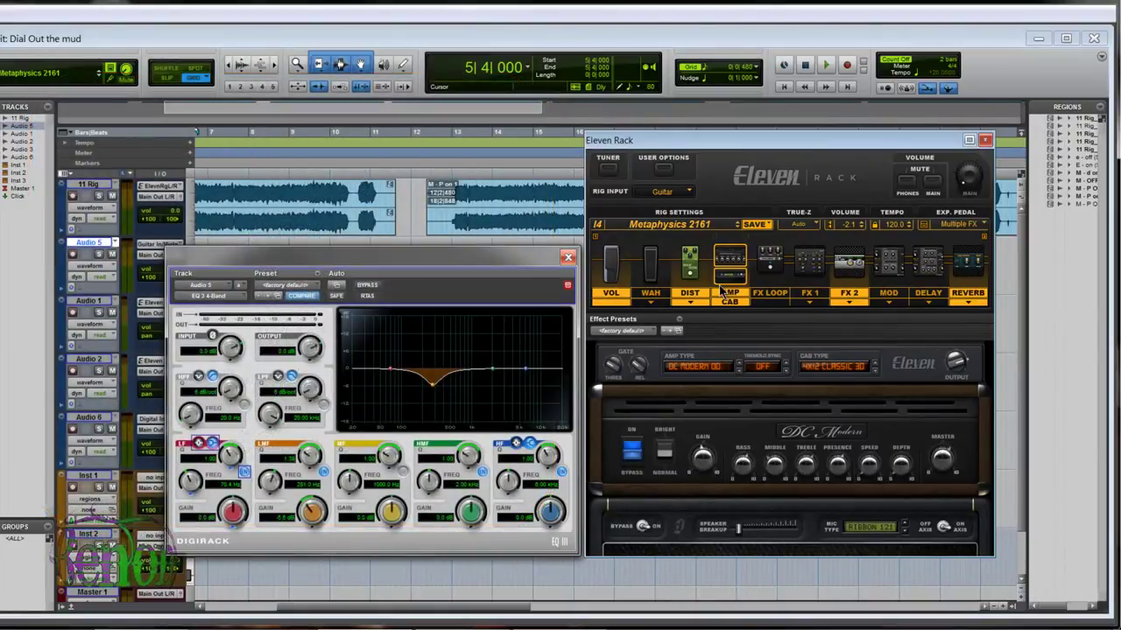
Switch the Eleven Rack parametric EQ on and close the EQ III plug-in window.
{"action": "left_click", "coordinate": [811, 287]}
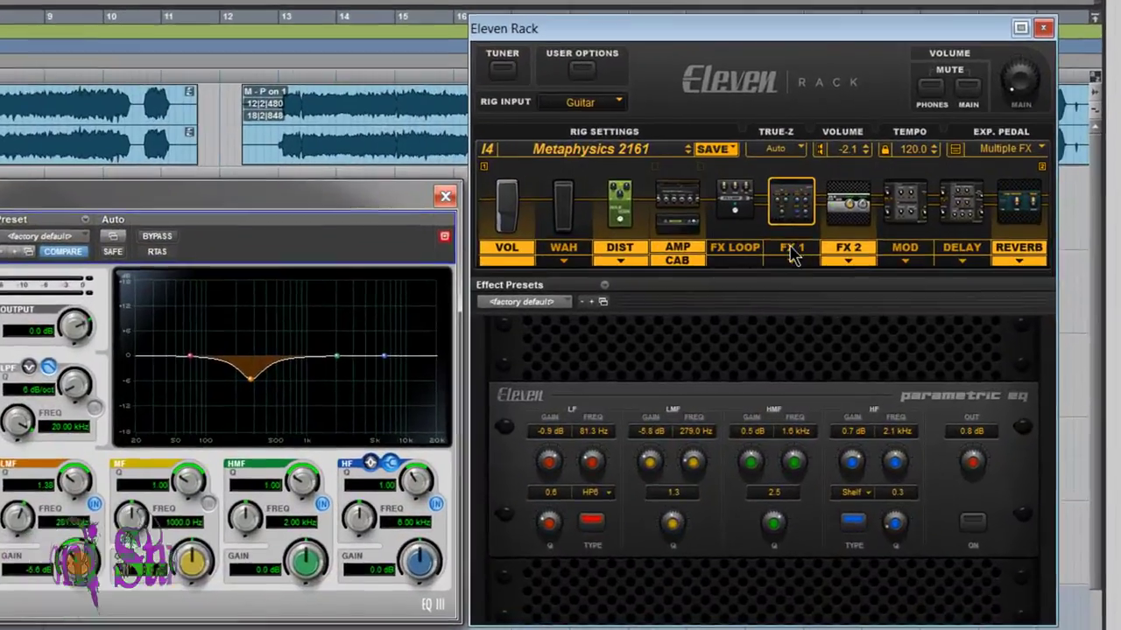
{"action": "left_click", "coordinate": [792, 252]}
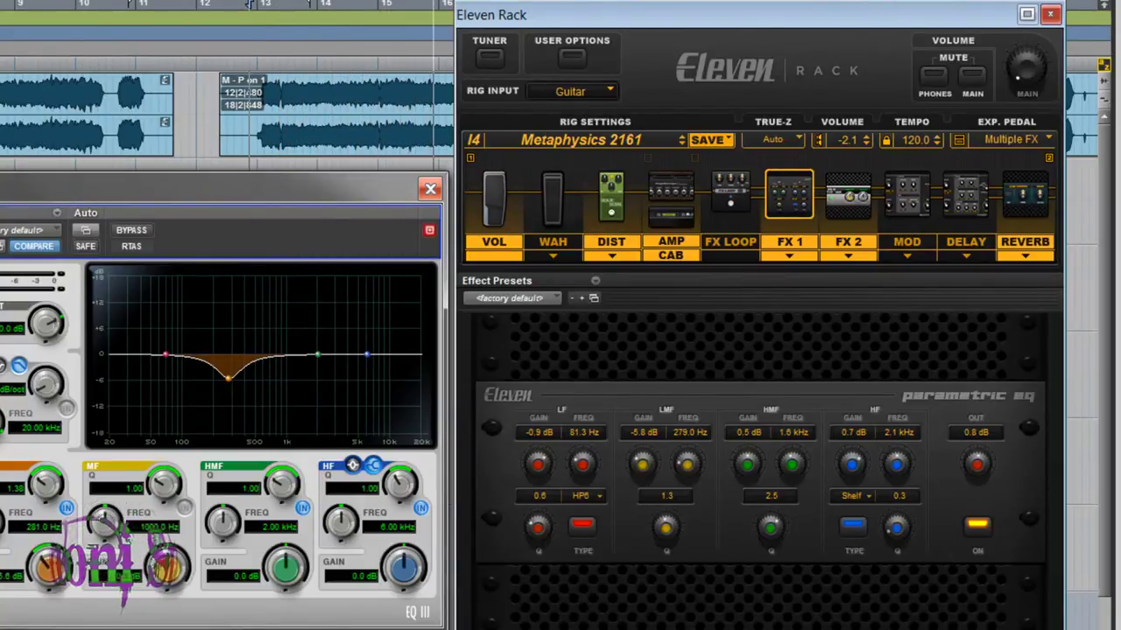
{"action": "left_click", "coordinate": [430, 189]}
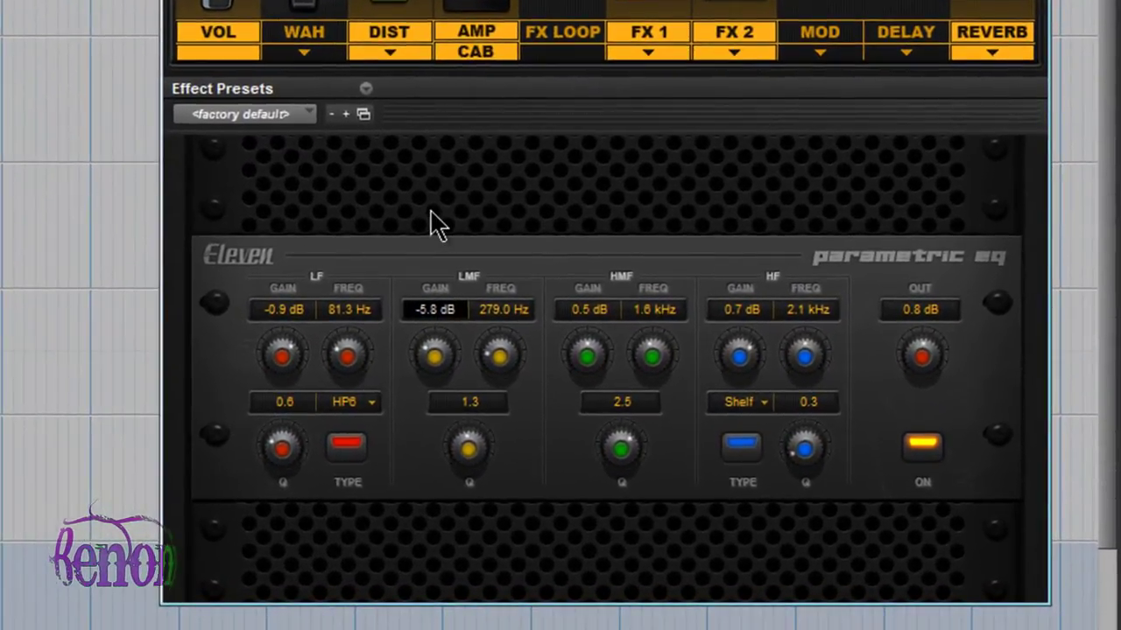
Enter 0 for the LMF gain, removing the -5.8 dB cut at 279 Hz.
{"action": "type", "text": "0"}
{"action": "key", "text": "Return"}
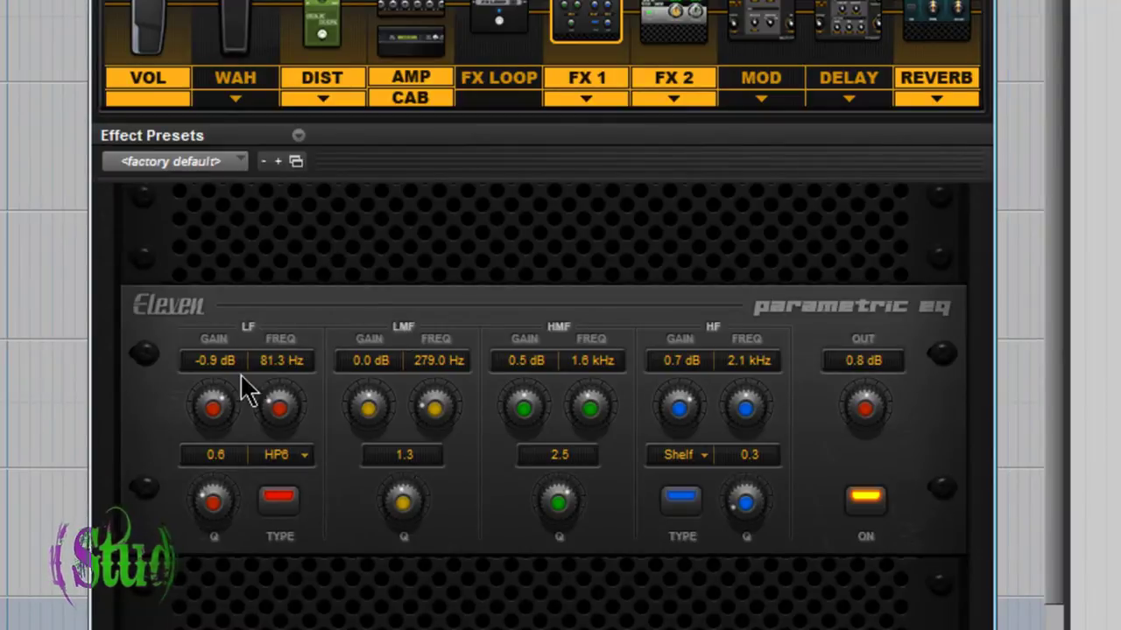
Return the LMF gain to -5.8 dB at 279 Hz and audition the track.
{"action": "left_click", "coordinate": [374, 361]}
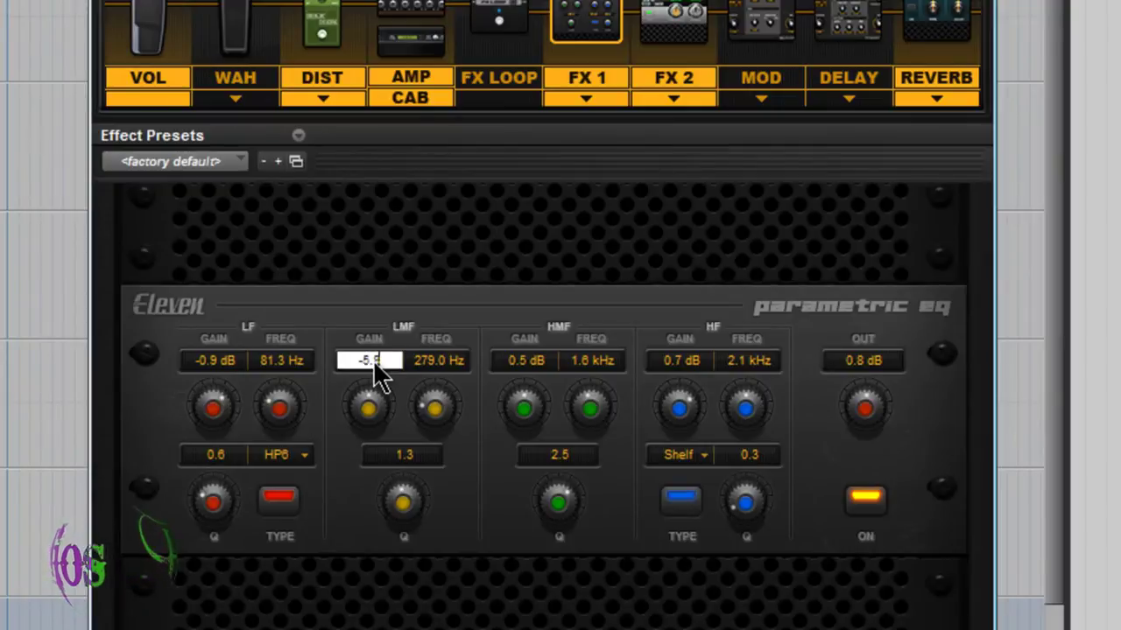
{"action": "key", "text": "Return"}
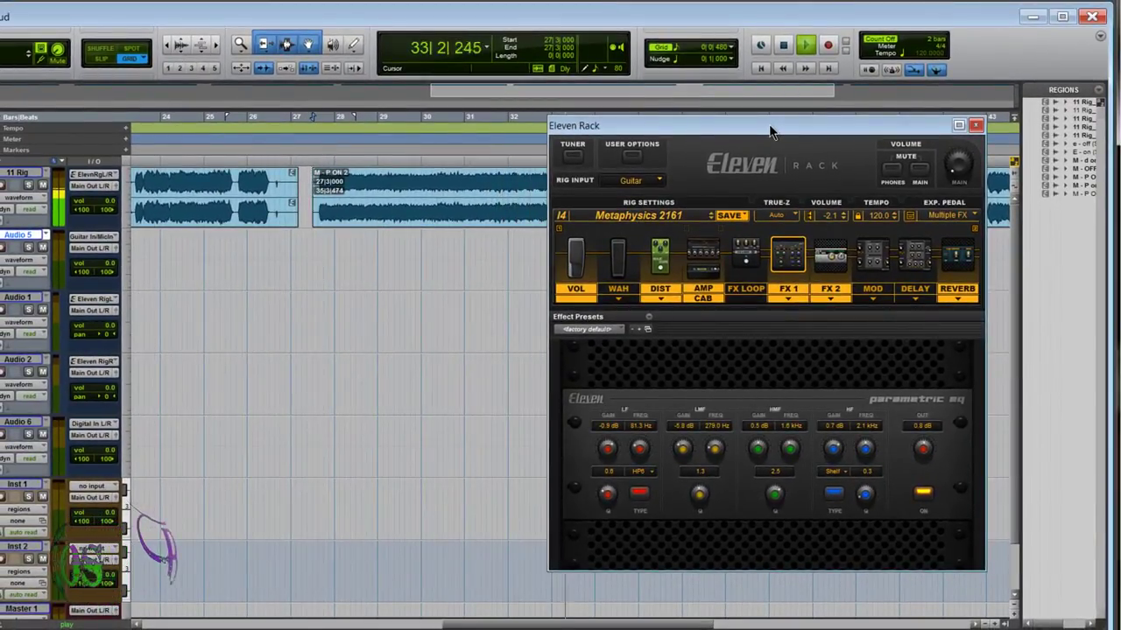
{"action": "left_click", "coordinate": [785, 44]}
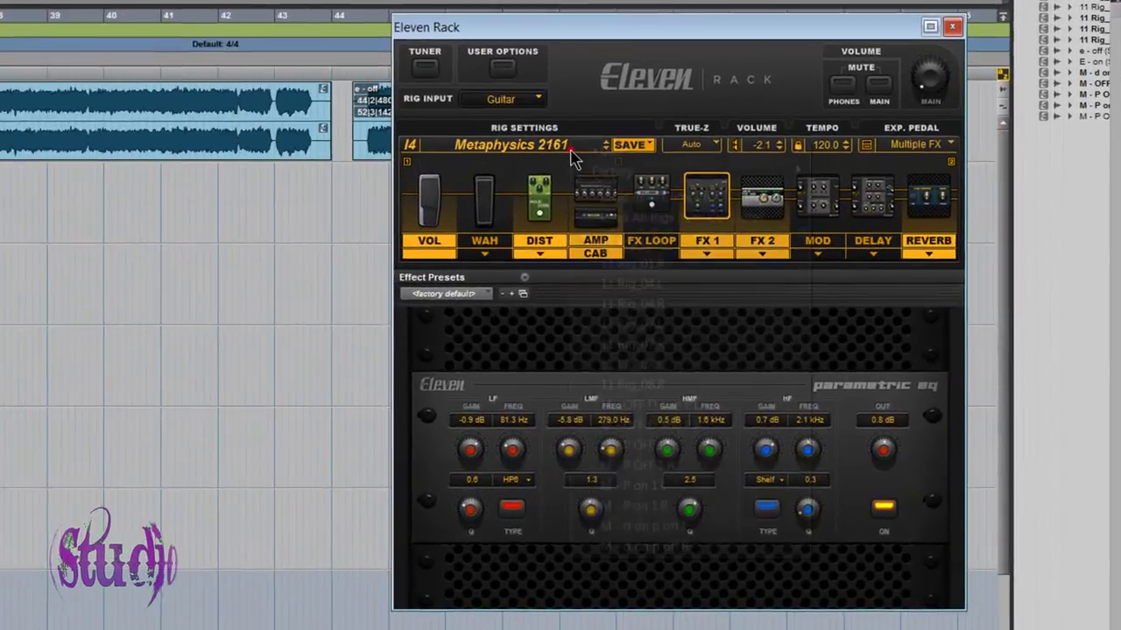
Load the Epistemology2161 rig from the User > I rig presets.
{"action": "left_click", "coordinate": [702, 210]}
{"action": "mouse_move", "coordinate": [547, 119]}
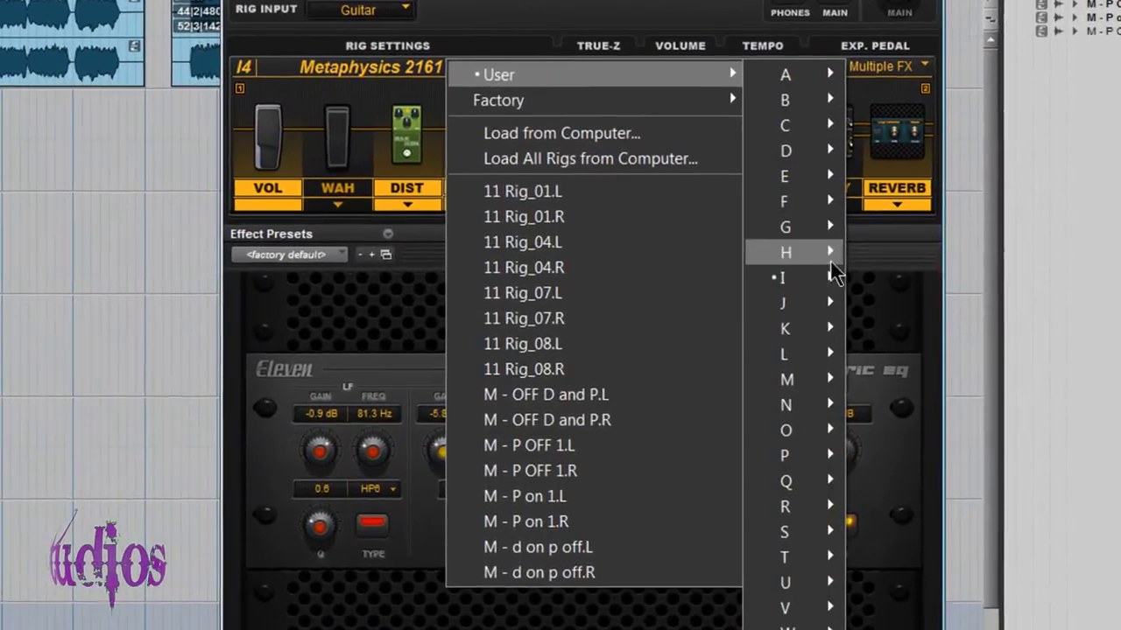
{"action": "mouse_move", "coordinate": [861, 306]}
{"action": "left_click", "coordinate": [893, 298]}
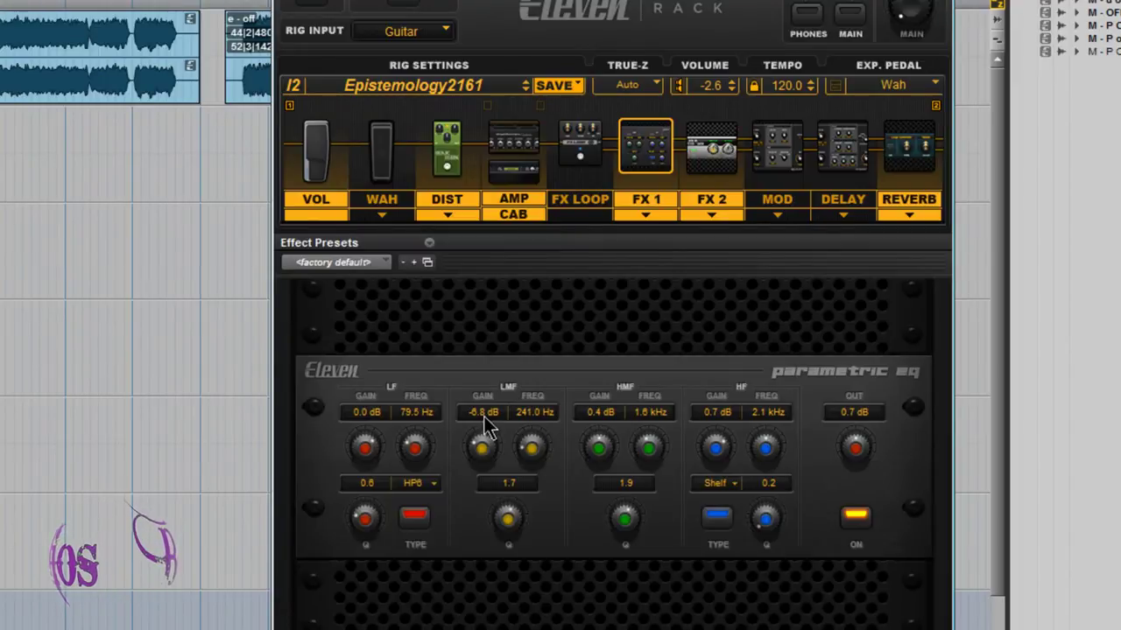
Inspect the rig's DIST and AMP settings, then its FX 1 parametric EQ.
{"action": "left_click", "coordinate": [452, 157]}
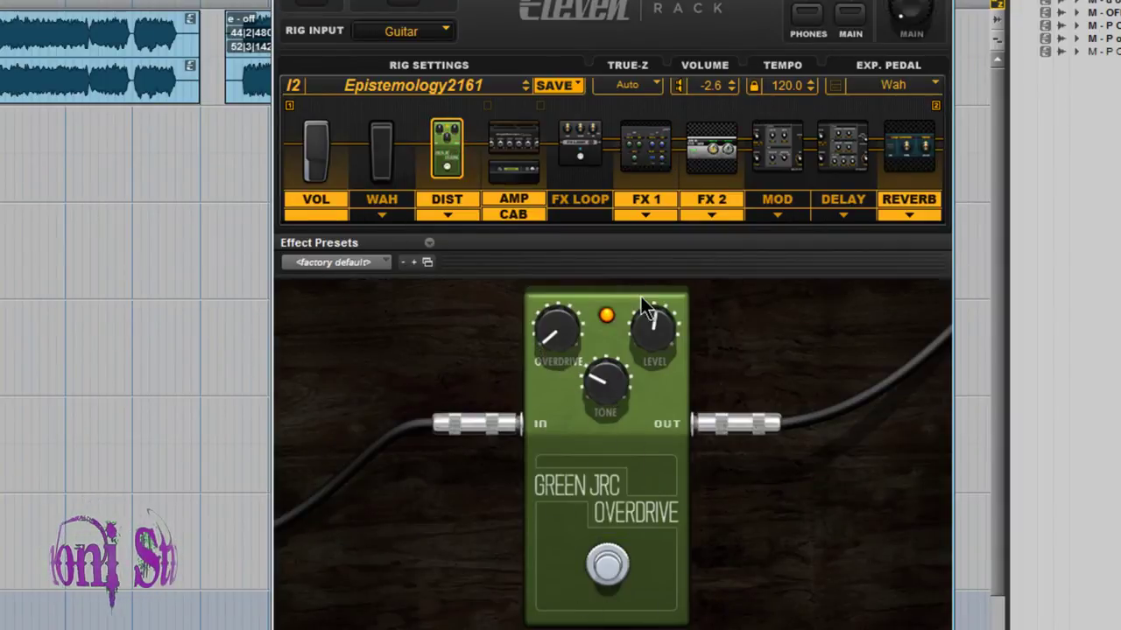
{"action": "left_click", "coordinate": [513, 159]}
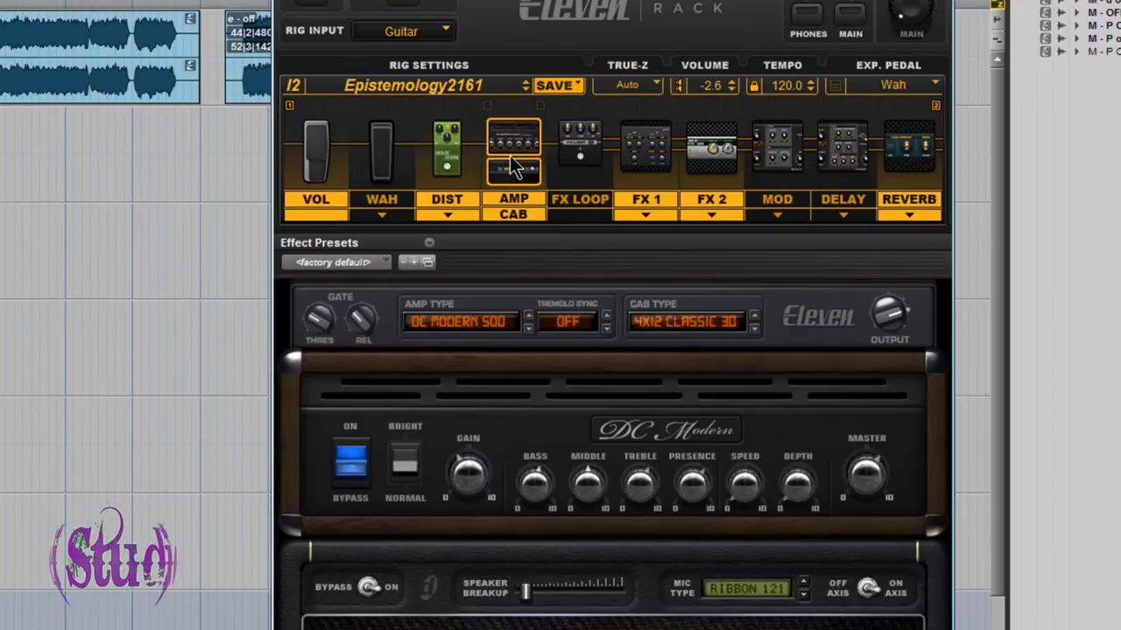
{"action": "left_click", "coordinate": [645, 149]}
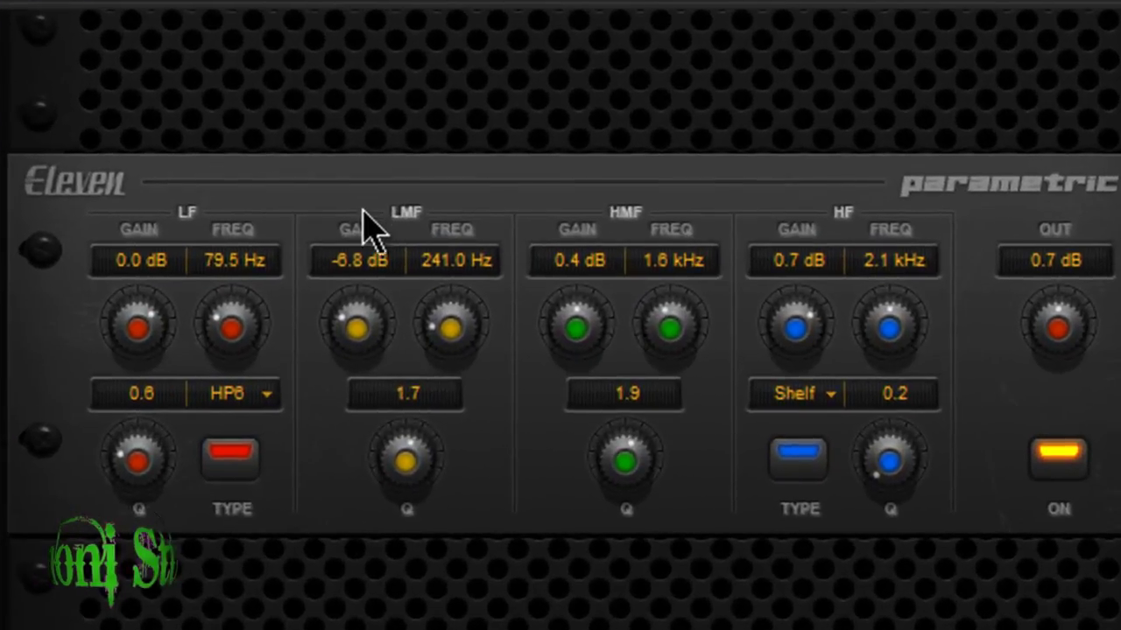
Set the Epistemology2161 LMF gain at 241 Hz to 0 dB and audition the track.
{"action": "left_click", "coordinate": [359, 259]}
{"action": "type", "text": "0"}
{"action": "key", "text": "Return"}
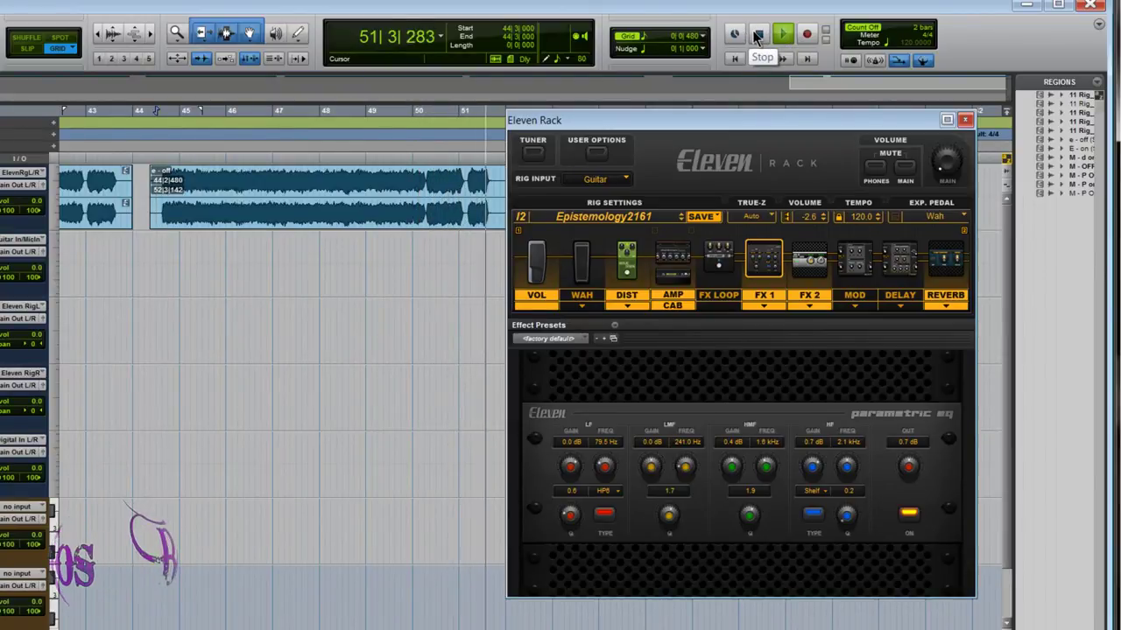
{"action": "left_click", "coordinate": [758, 35]}
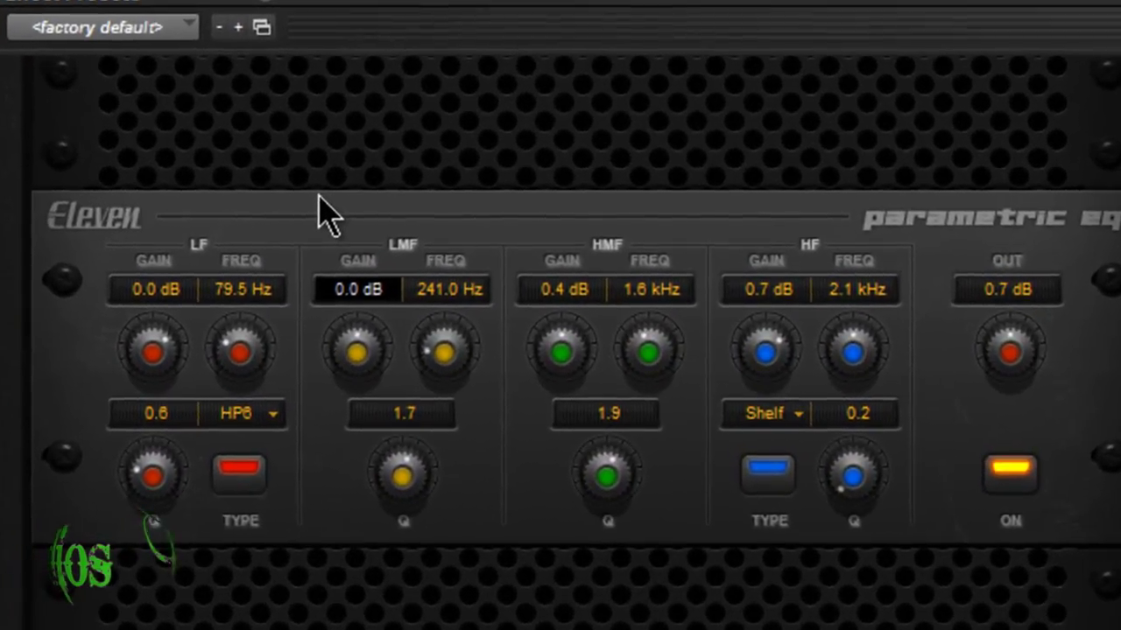
Reinstate the -6.8 dB LMF cut at 241 Hz and audition the track.
{"action": "type", "text": "-6.8"}
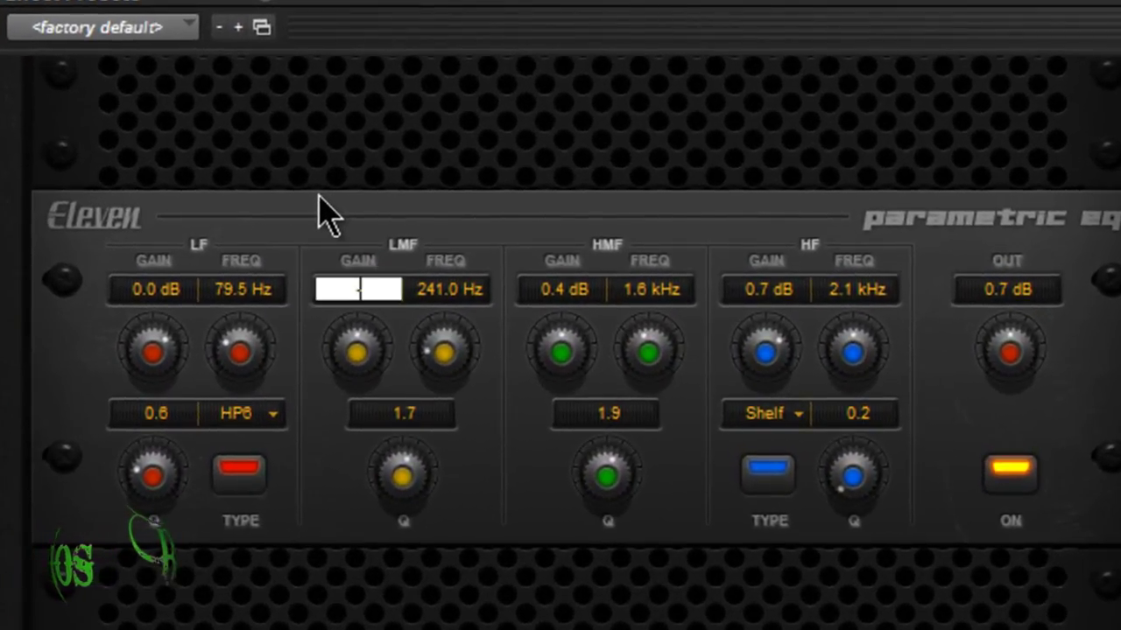
{"action": "key", "text": "Return"}
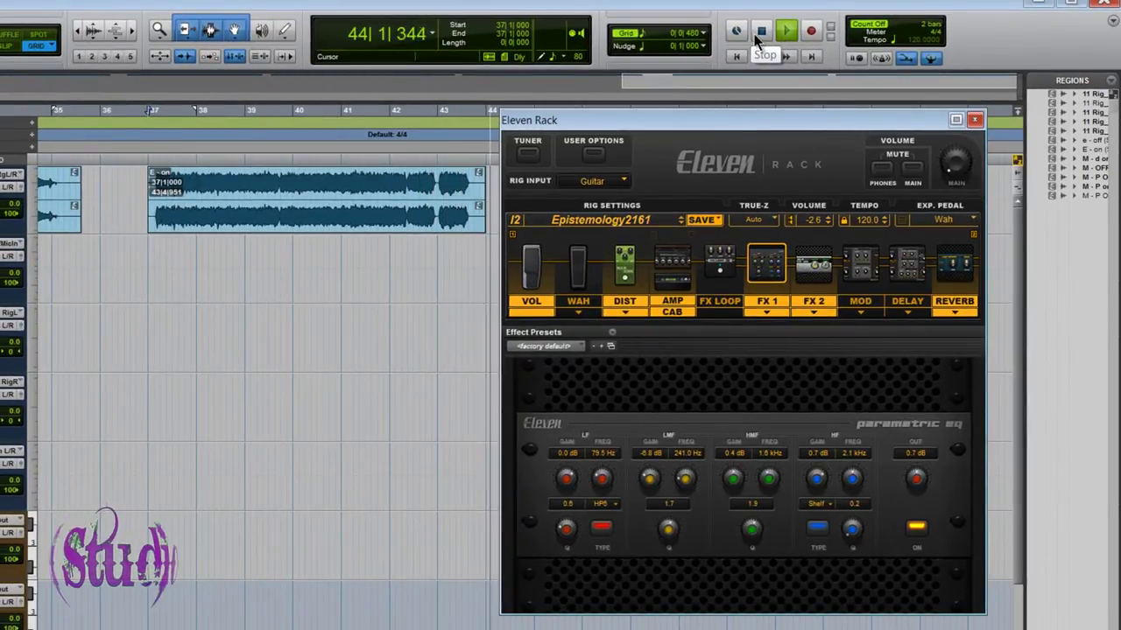
{"action": "left_click", "coordinate": [758, 34]}
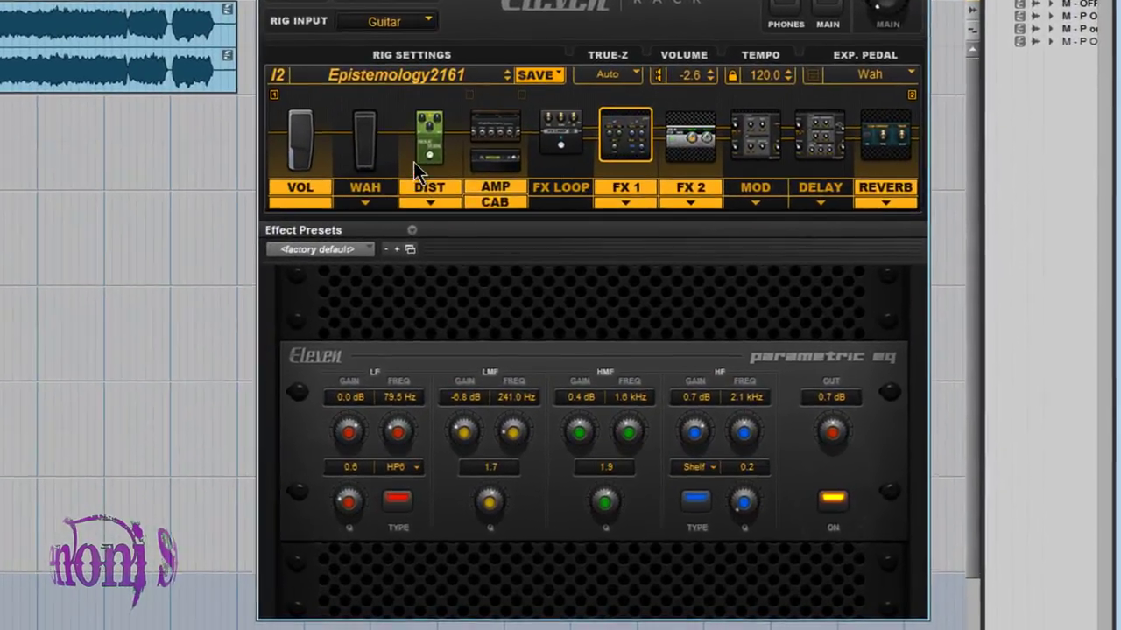
{"action": "left_click", "coordinate": [494, 193]}
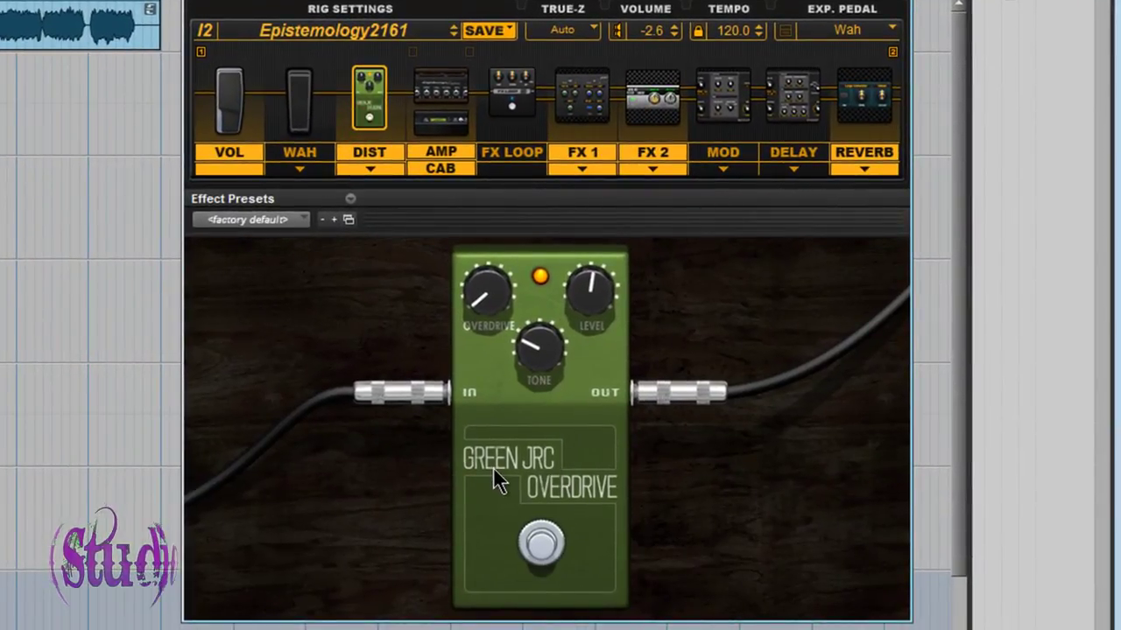
{"action": "left_click", "coordinate": [583, 107]}
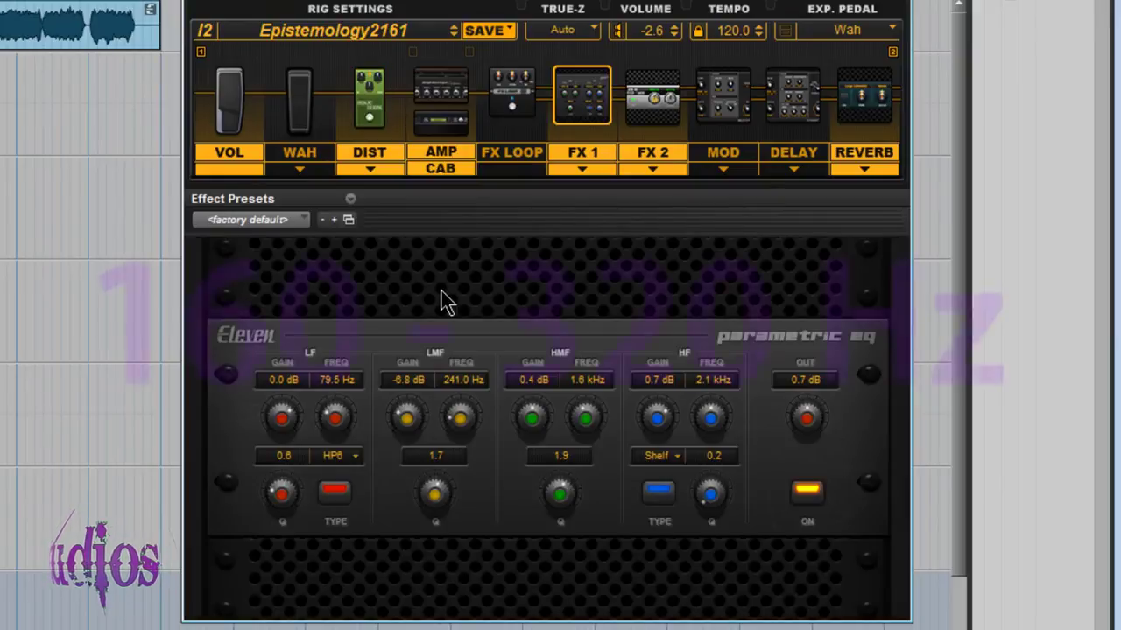